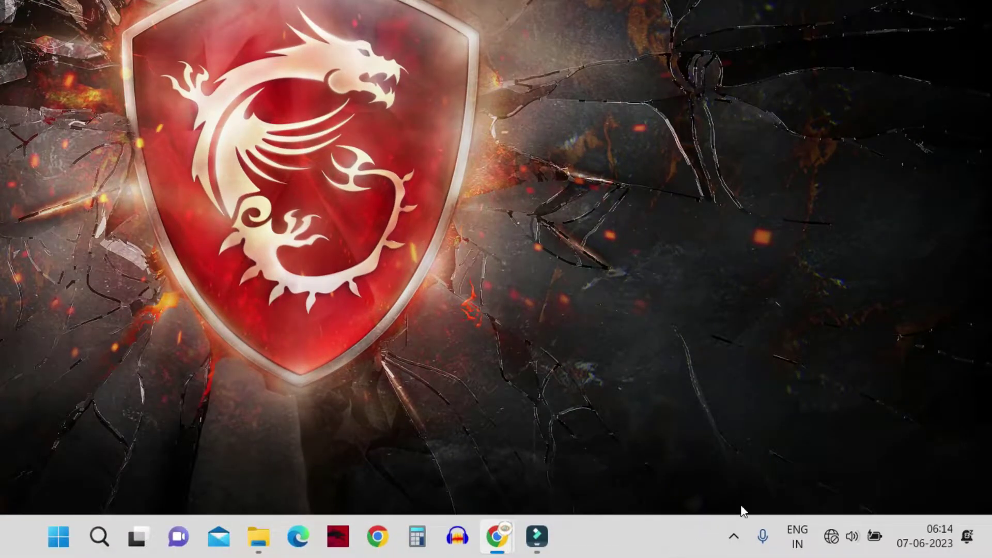
Check quick settings for Wi-Fi, then go to Advanced network settings and scroll to Related settings
left_click(831, 540)
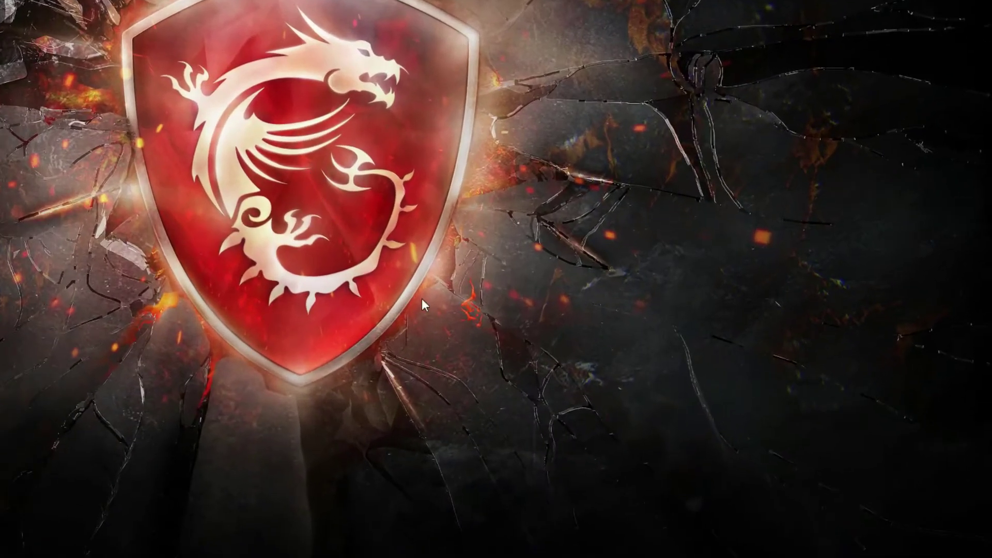
mouse_move(842, 556)
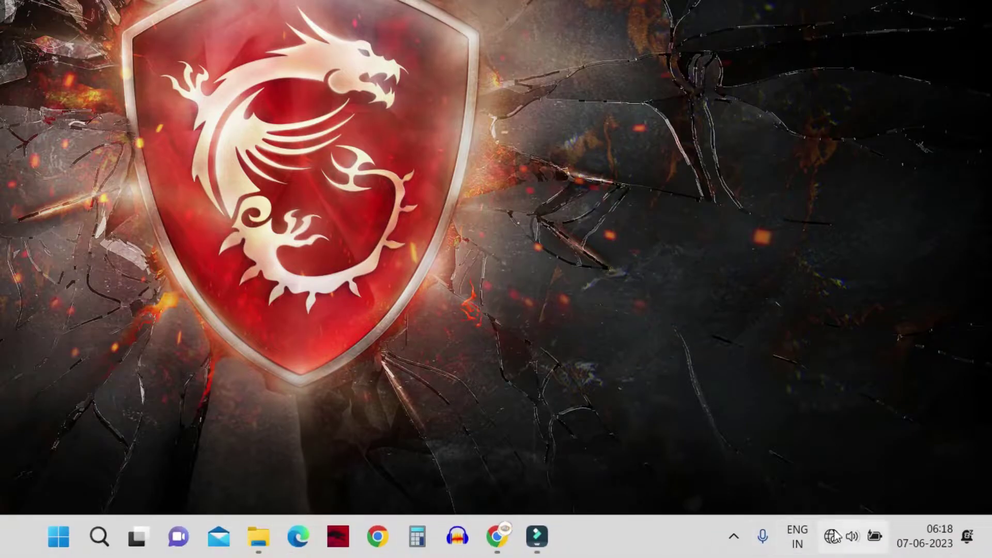
right_click(839, 538)
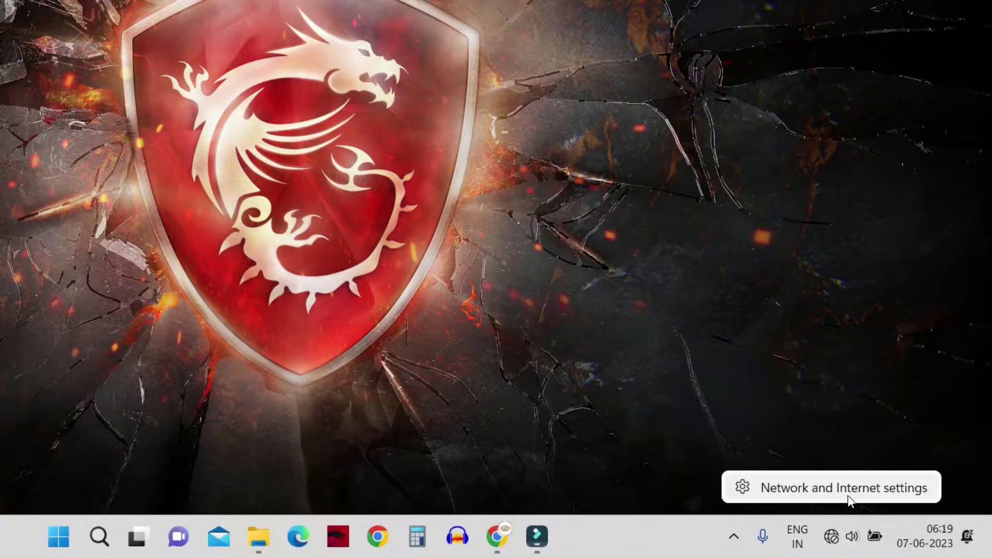
left_click(847, 487)
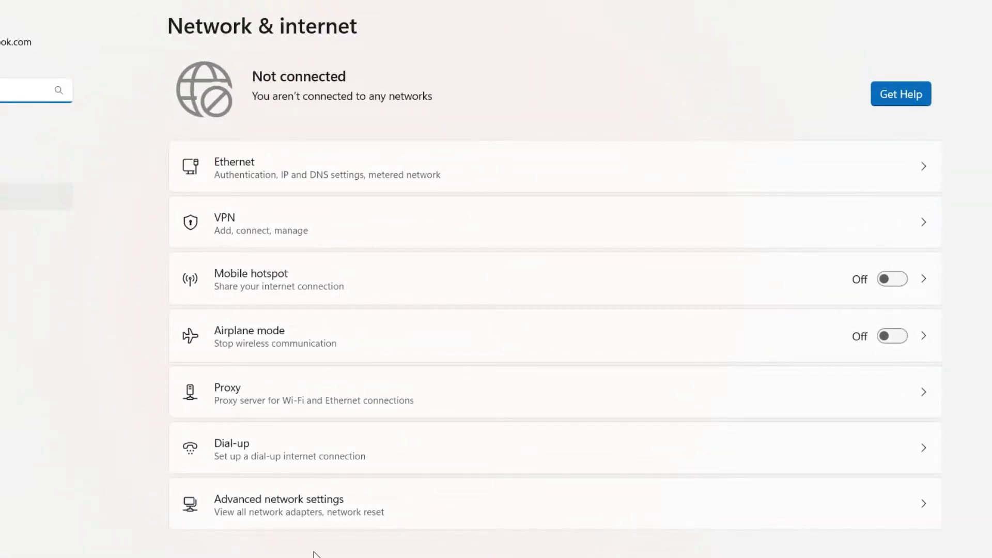
left_click(308, 509)
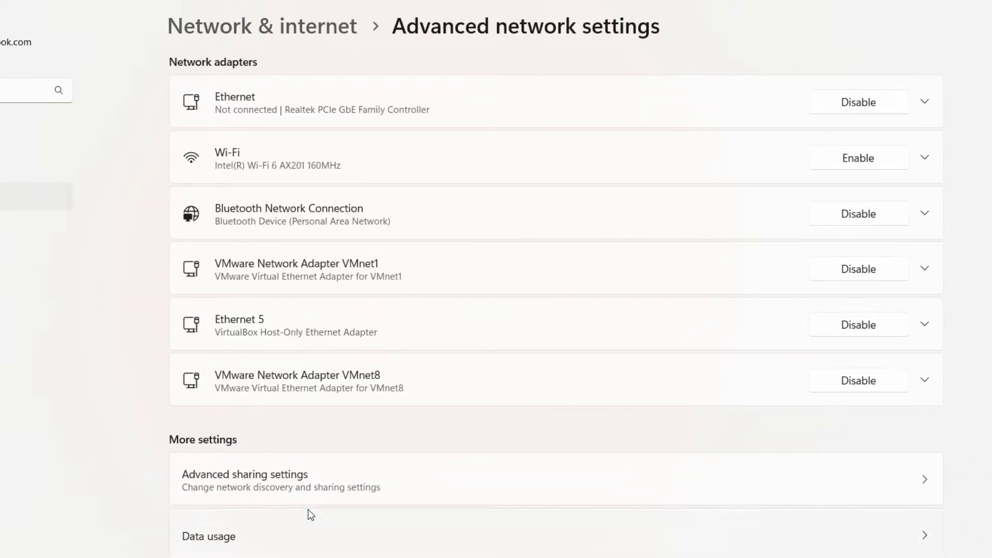
scroll(308, 509, "down", 5)
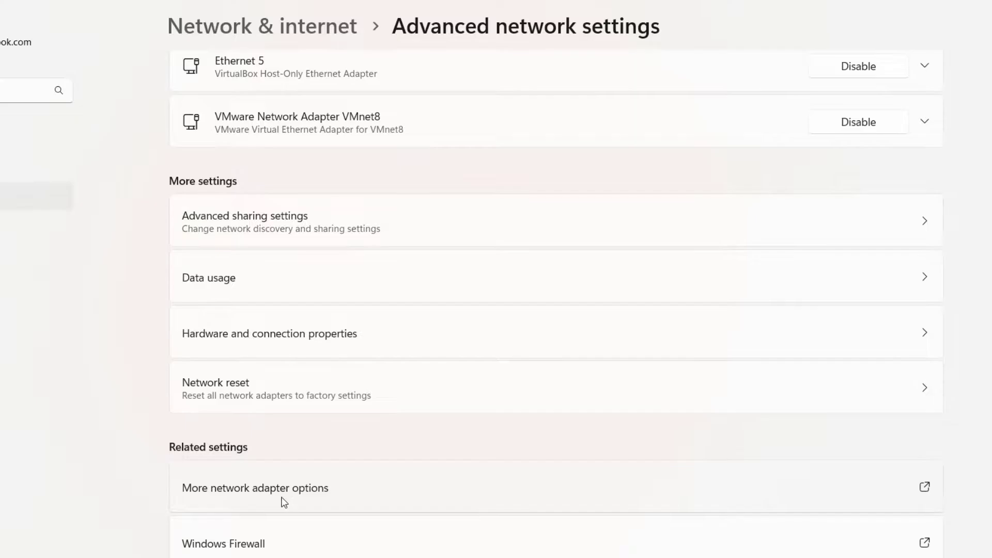
Enable the disabled Wi-Fi adapter in Network Connections and recheck quick settings for Wi-Fi
left_click(248, 501)
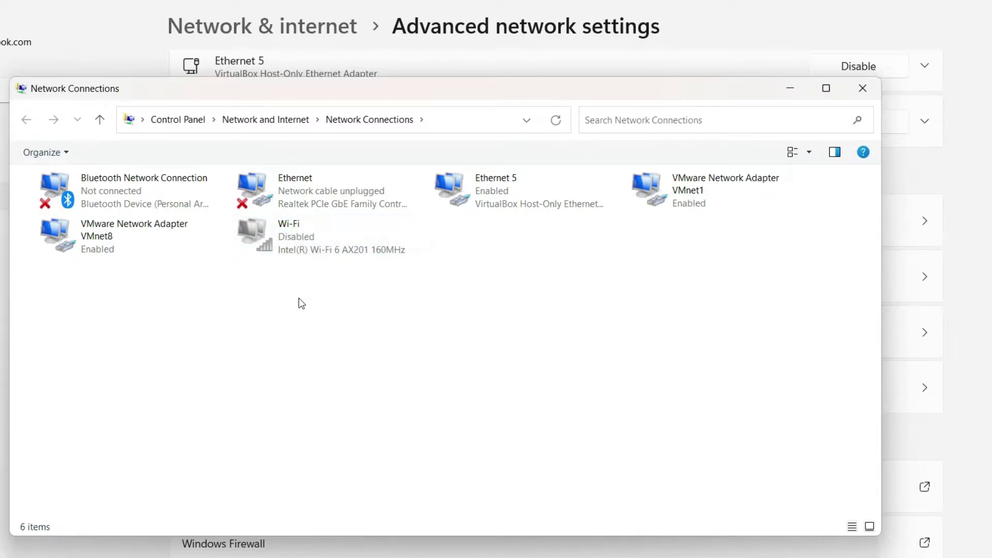
right_click(316, 236)
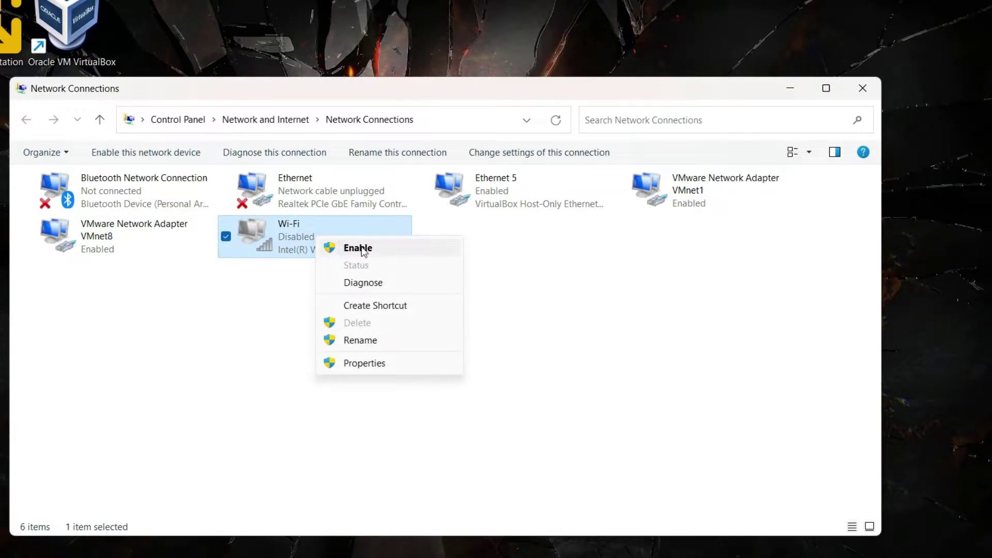
left_click(401, 250)
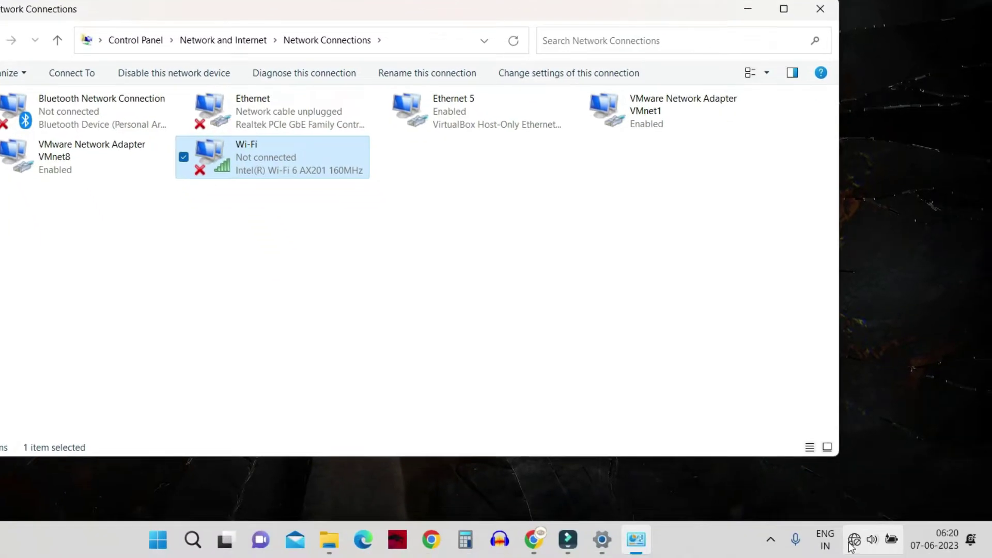
left_click(852, 544)
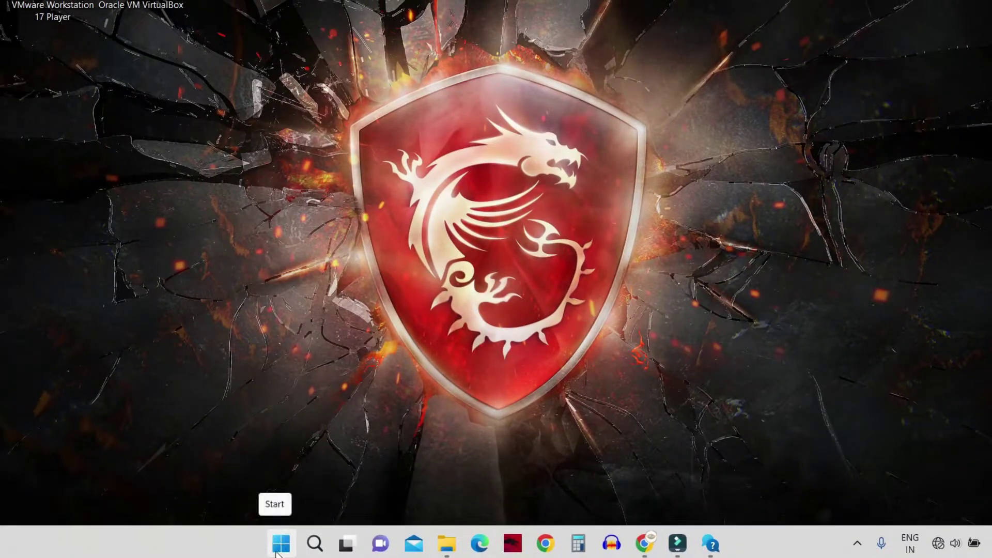
Search 'trouble' and run the Network and Internet troubleshooter under Other troubleshooters
left_click(277, 553)
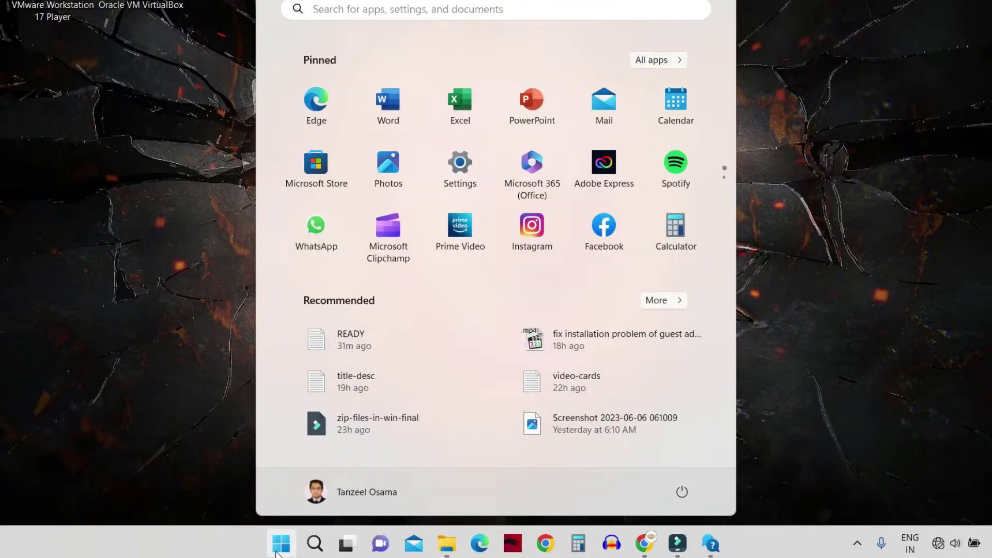
type("tr")
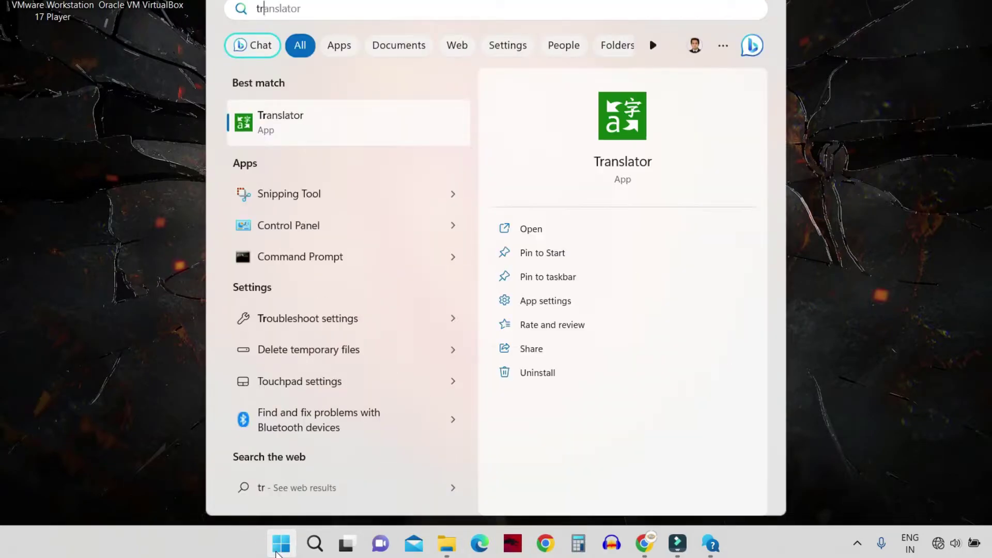
type("oubl")
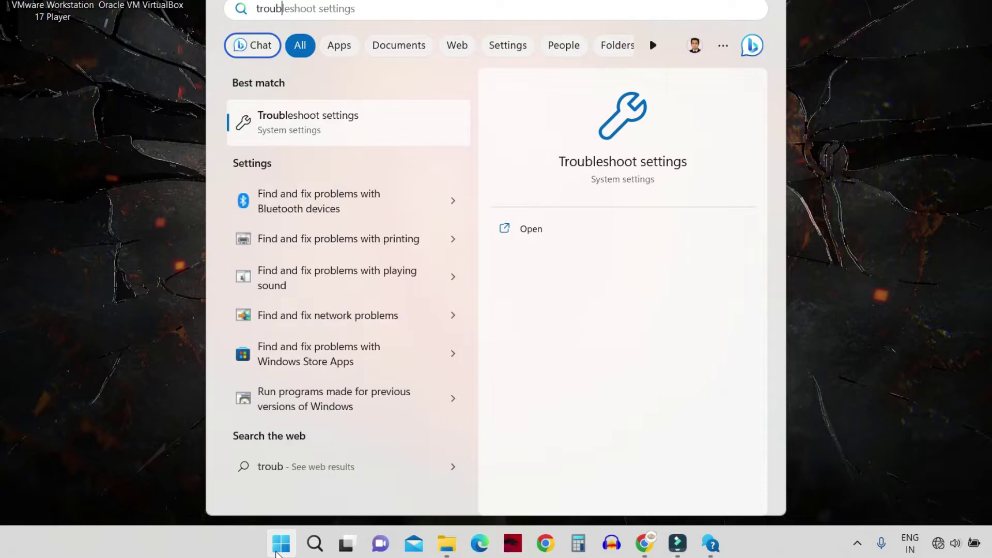
type("e")
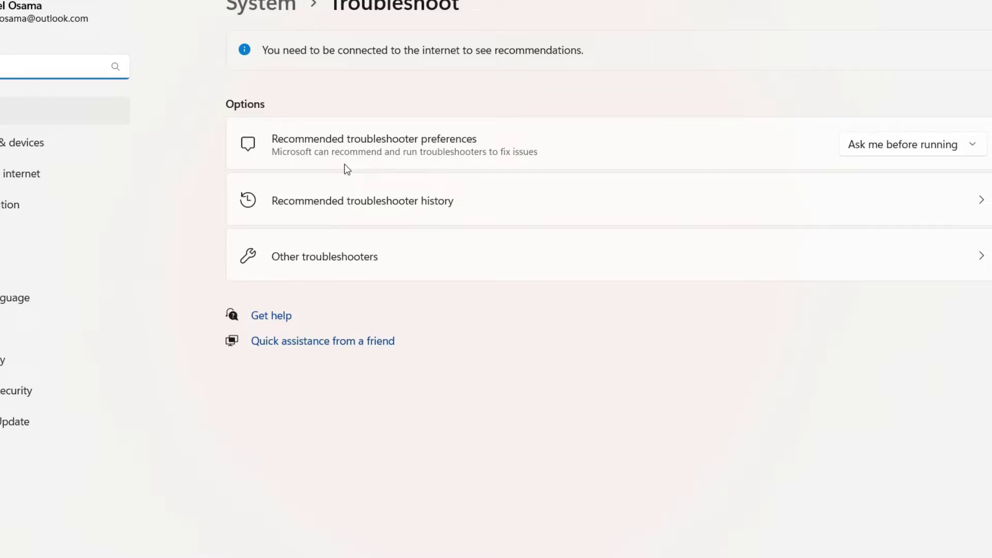
left_click(342, 269)
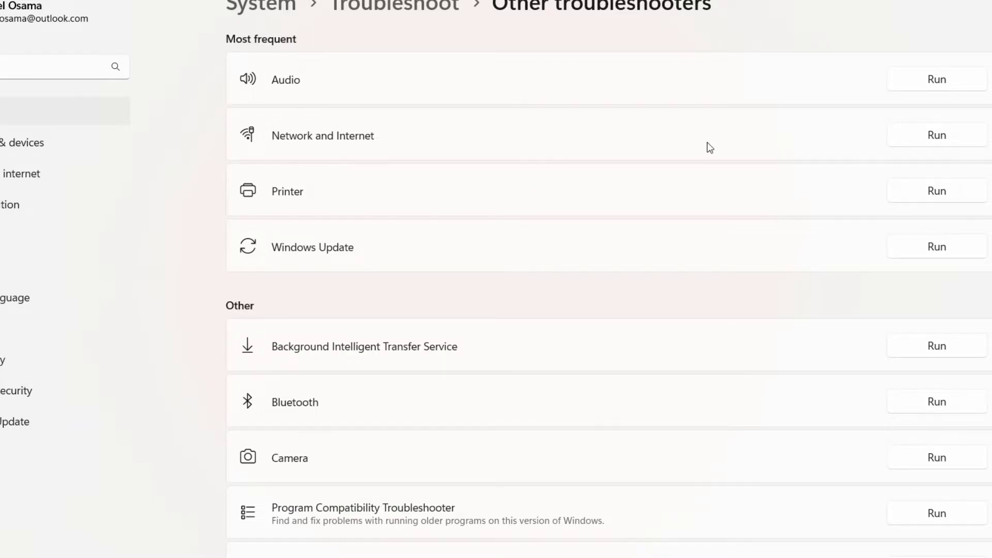
left_click(948, 139)
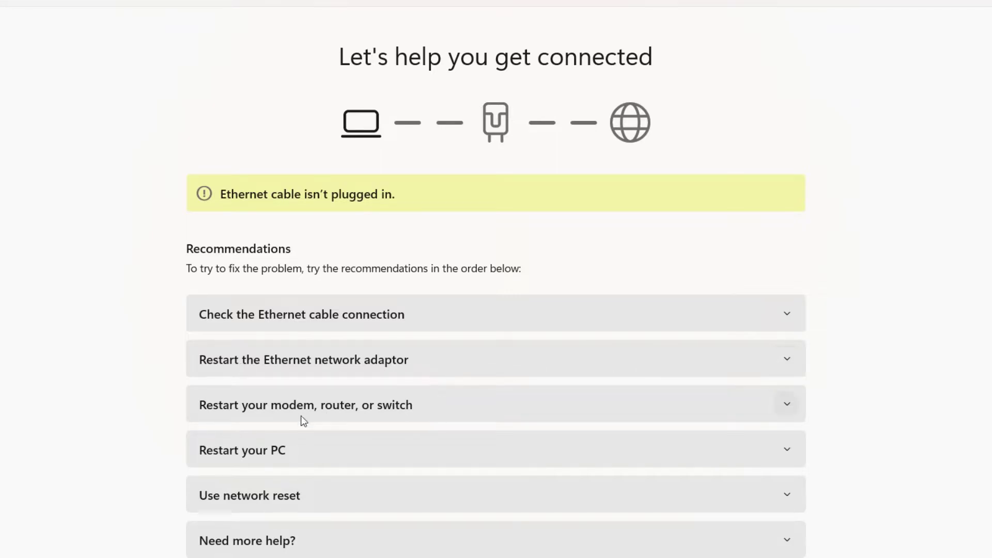
Expand, read, and collapse the 'Restart your modem, router, or switch' recommendation
left_click(433, 406)
scroll(434, 406, "down", 1)
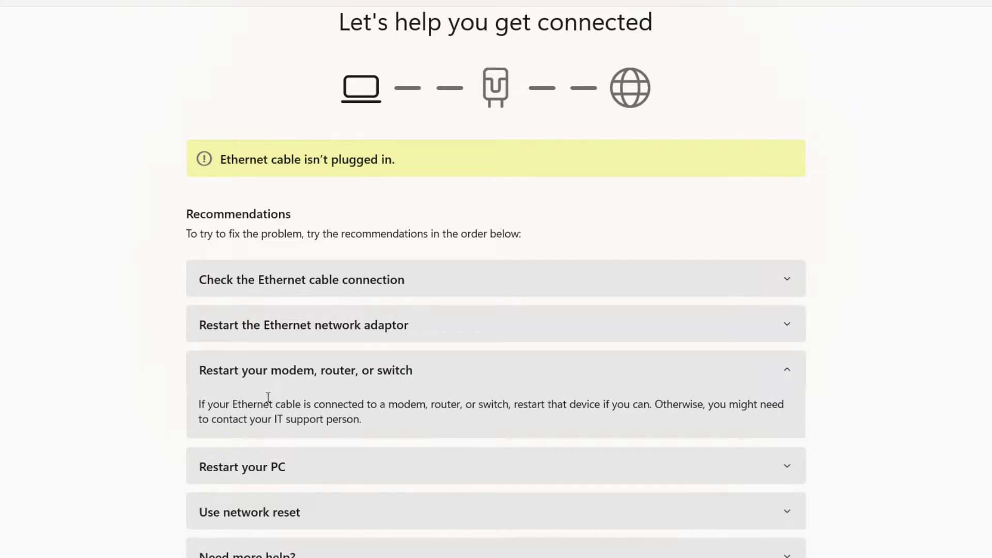
left_click(458, 368)
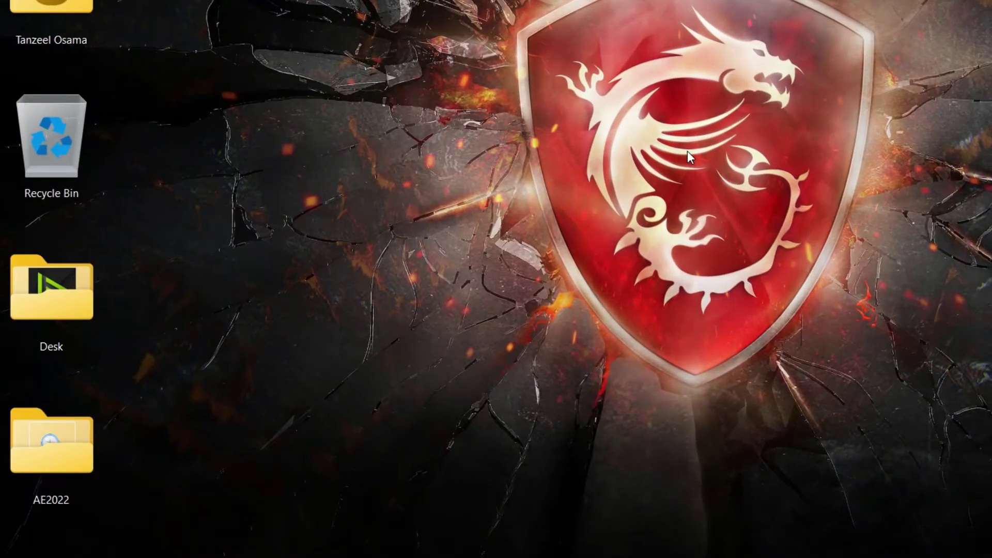
Launch services.msc via Run and bring up the context menu for the WLAN AutoConfig service
key("super+r")
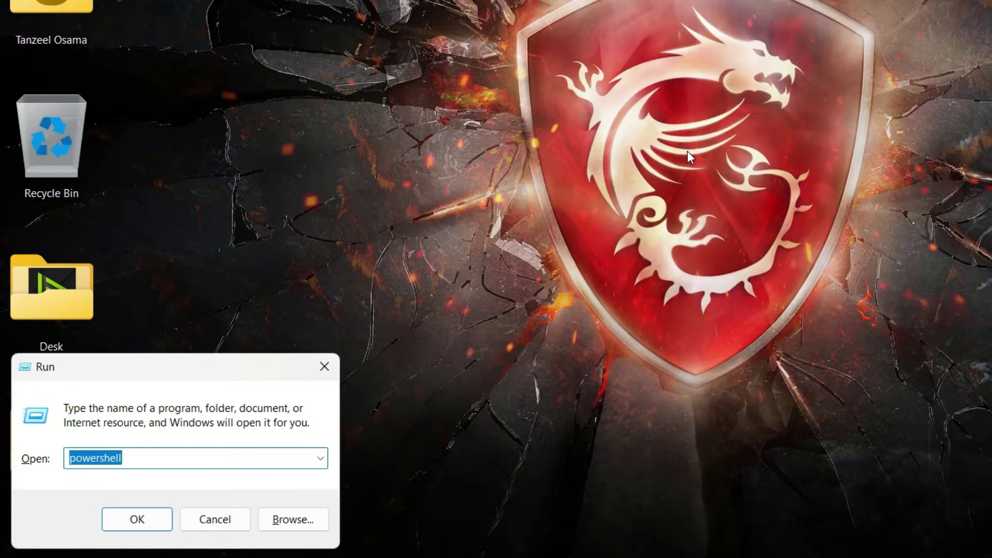
type("ser")
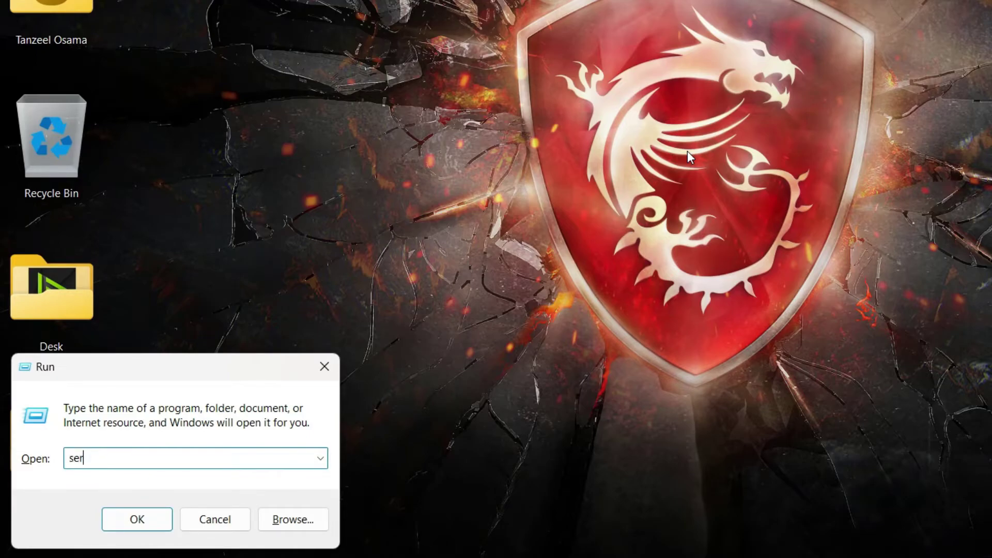
type("vices.msc")
key("ctrl+a")
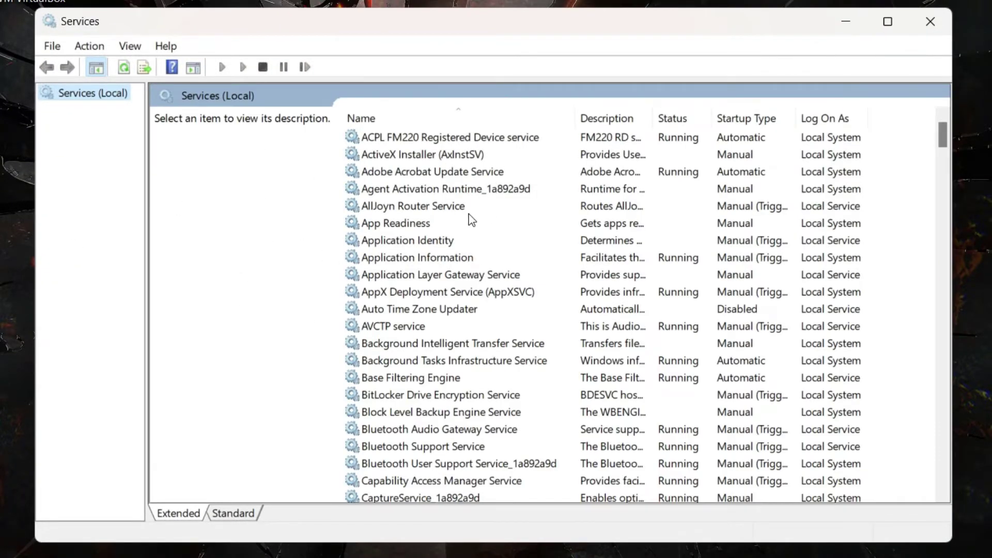
scroll(486, 310, "down", 10)
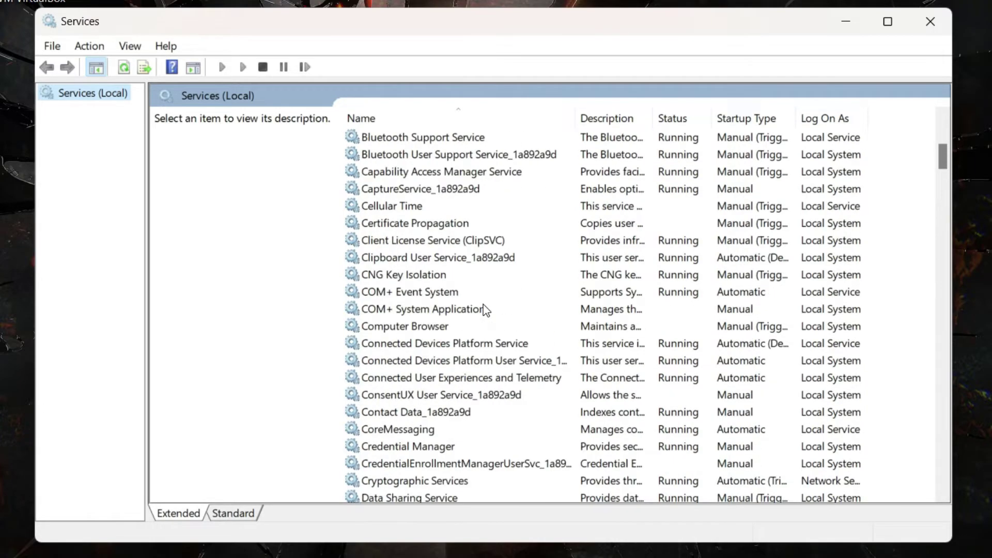
left_click_drag(944, 181, 908, 491)
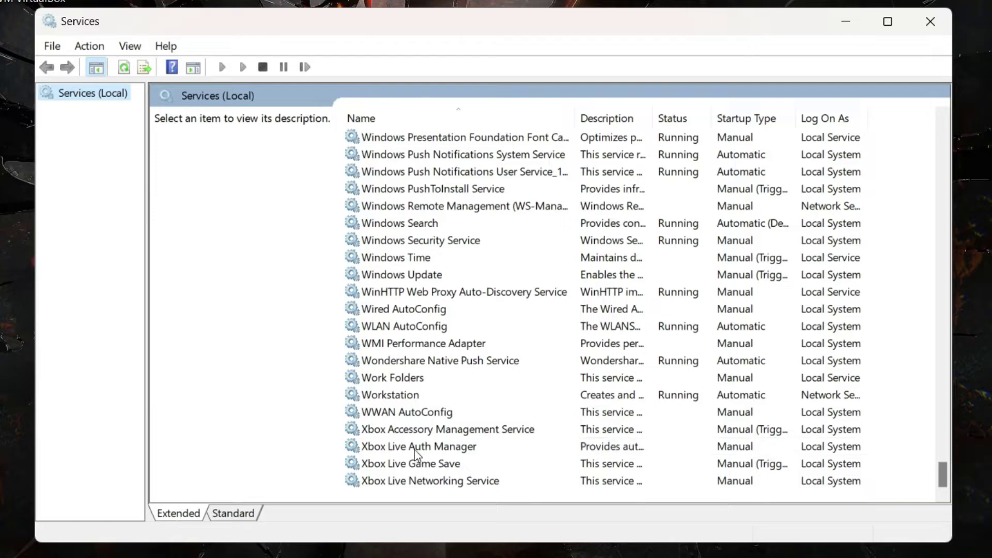
left_click(418, 331)
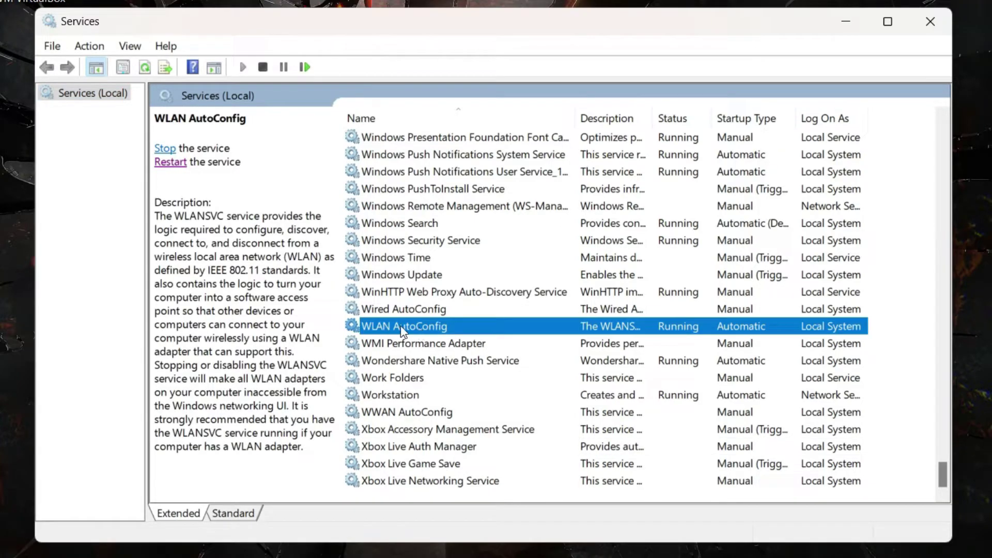
right_click(420, 327)
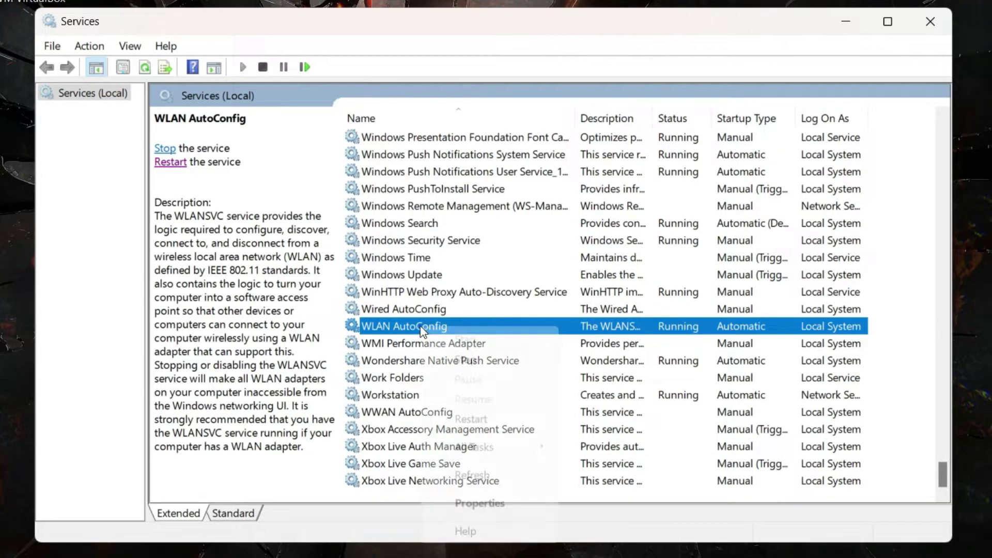
Keep WLAN AutoConfig's startup type at Automatic, confirm with OK, and recheck quick settings
left_click(504, 501)
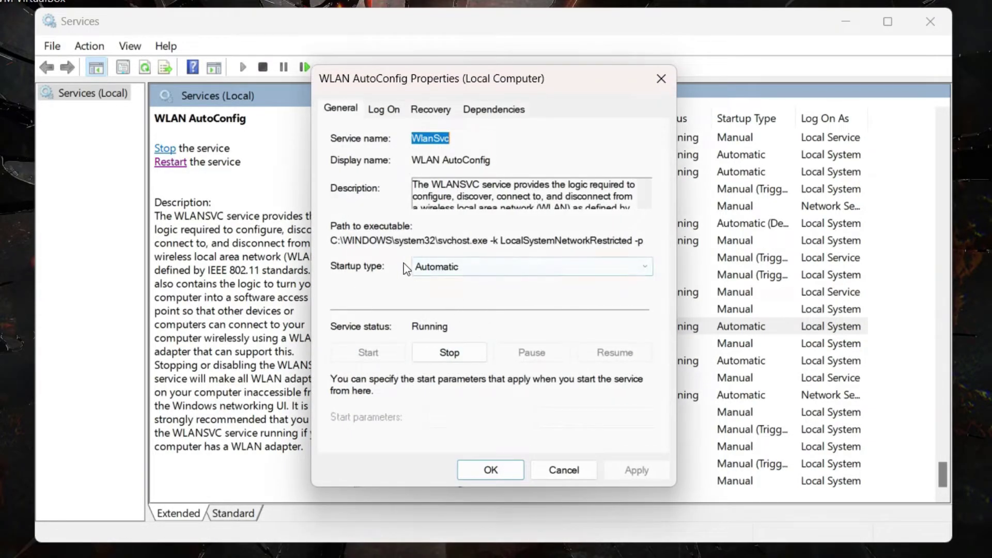
left_click(452, 269)
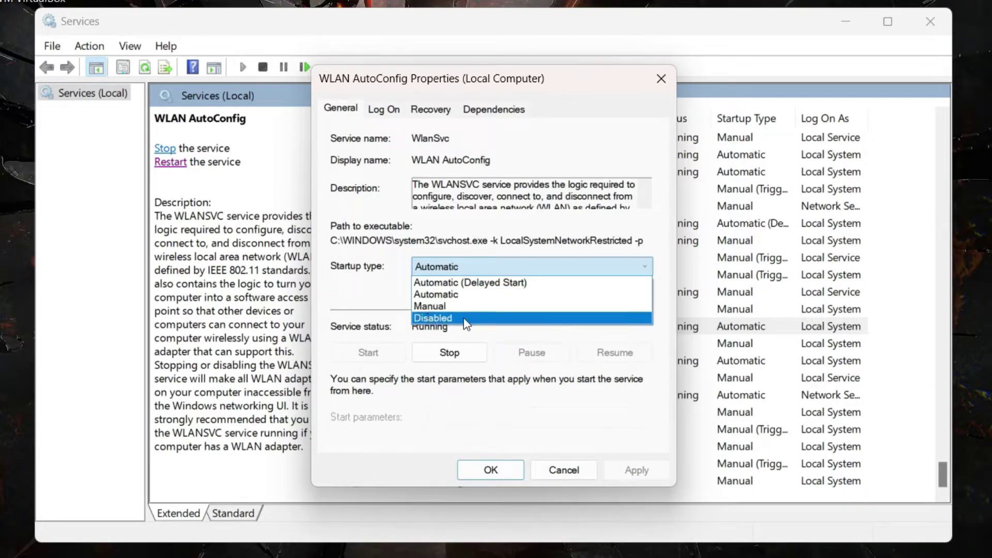
left_click(447, 294)
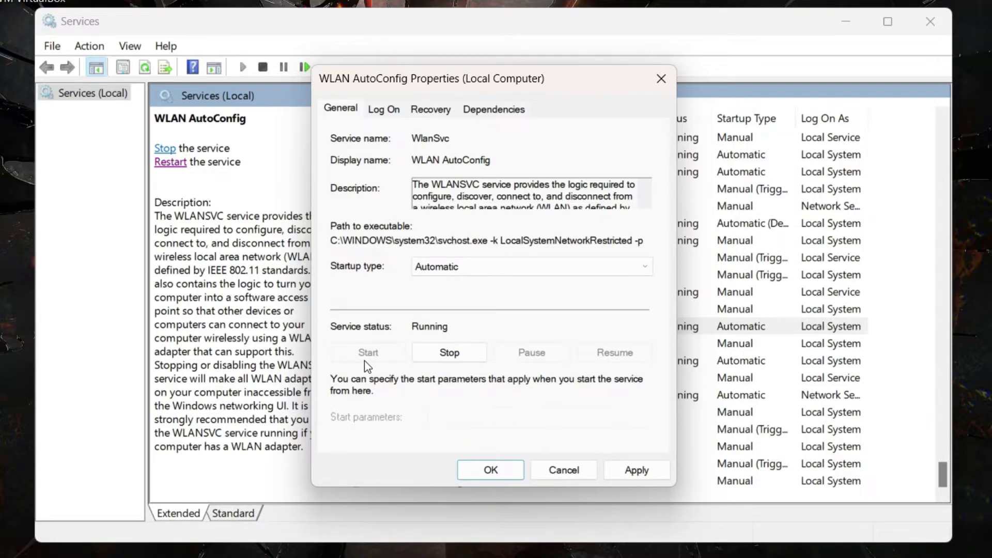
left_click(489, 472)
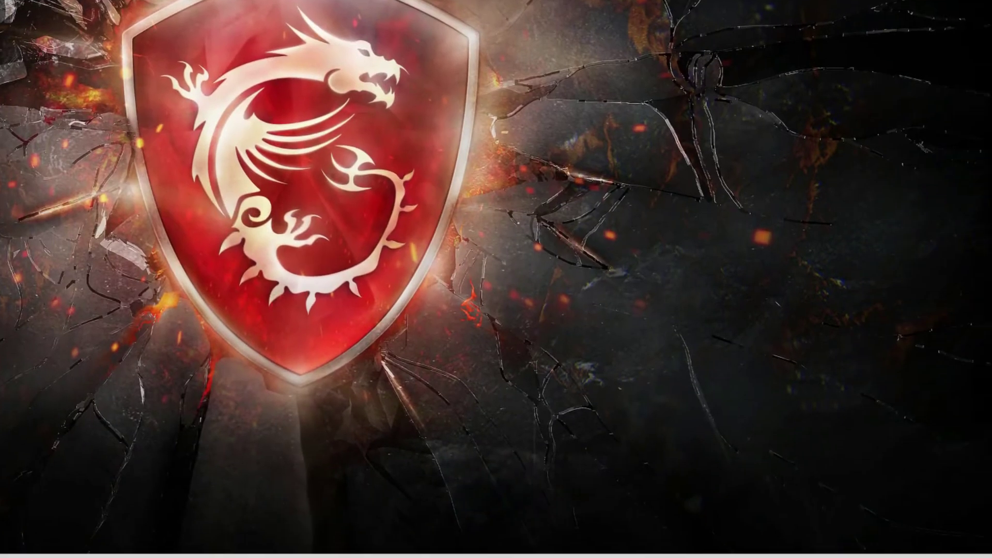
left_click(829, 535)
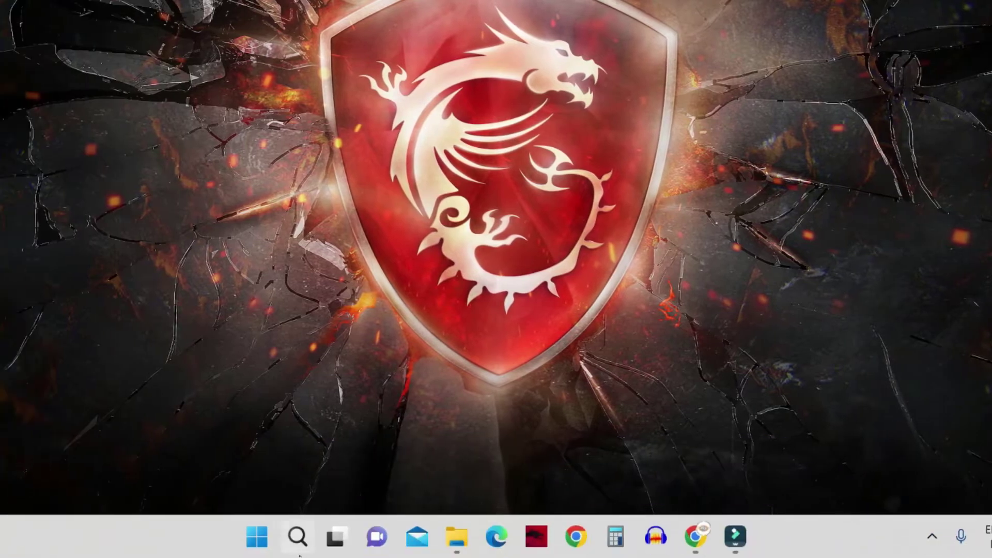
In Device Manager, expand Network adapters and right-click the Intel Wi-Fi 6 AX201 160MHz adapter
right_click(257, 540)
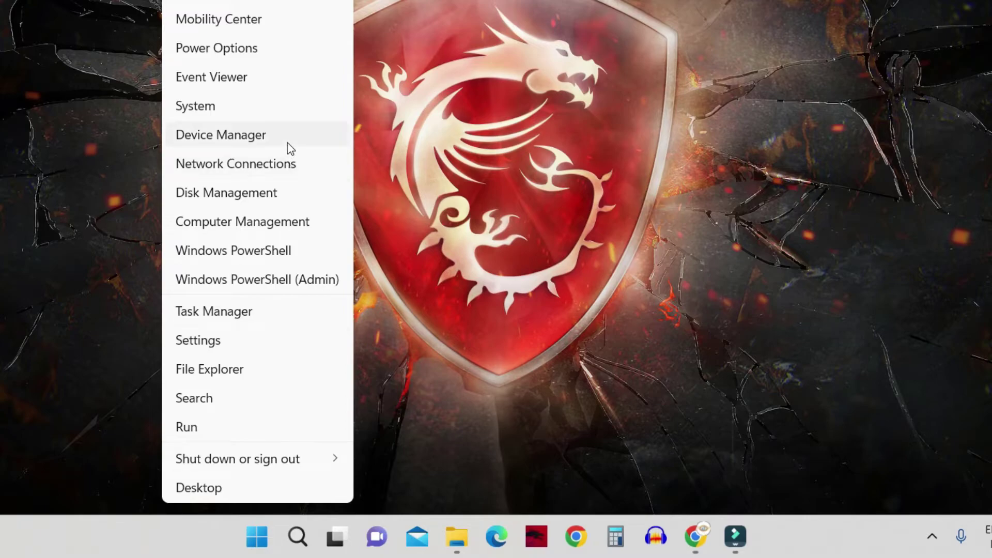
left_click(237, 141)
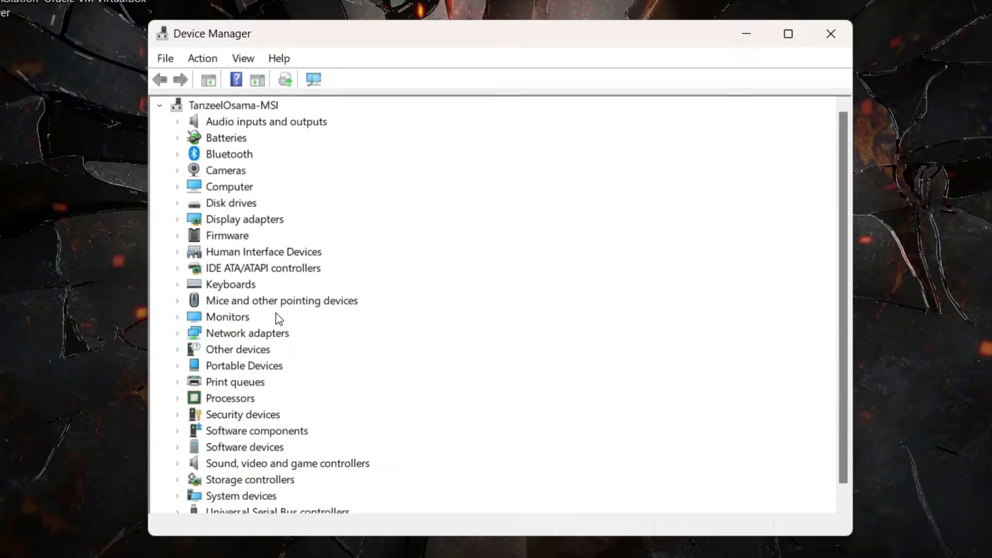
left_click(251, 336)
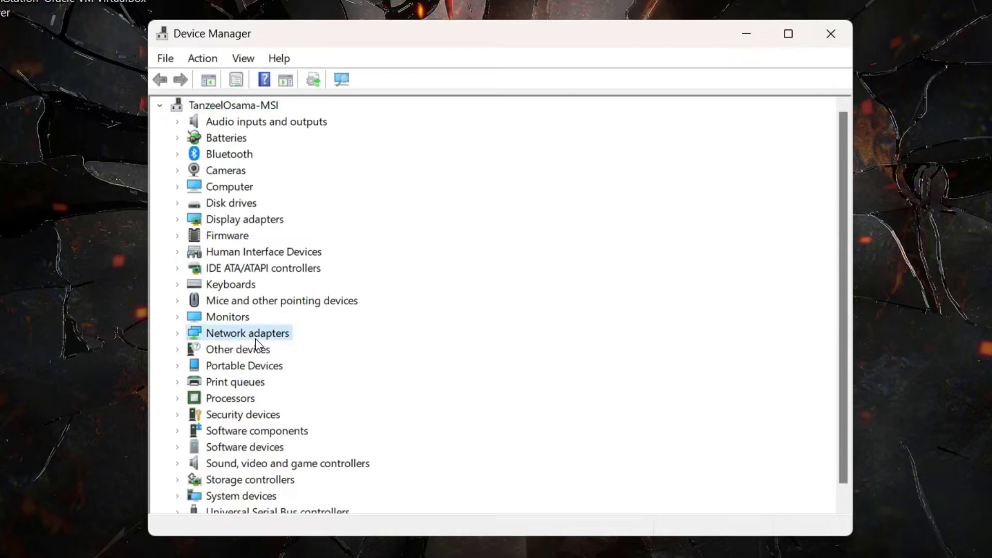
left_click(179, 333)
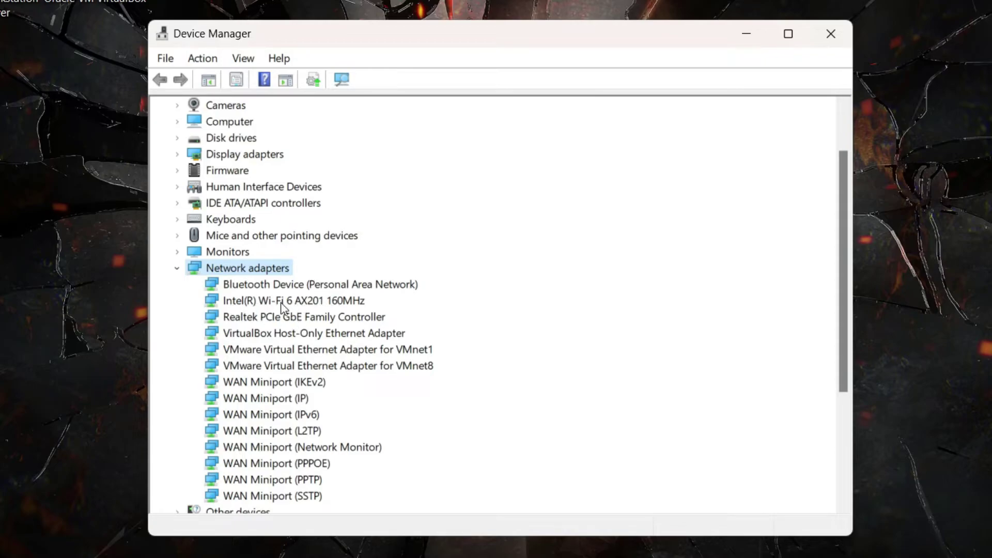
right_click(258, 303)
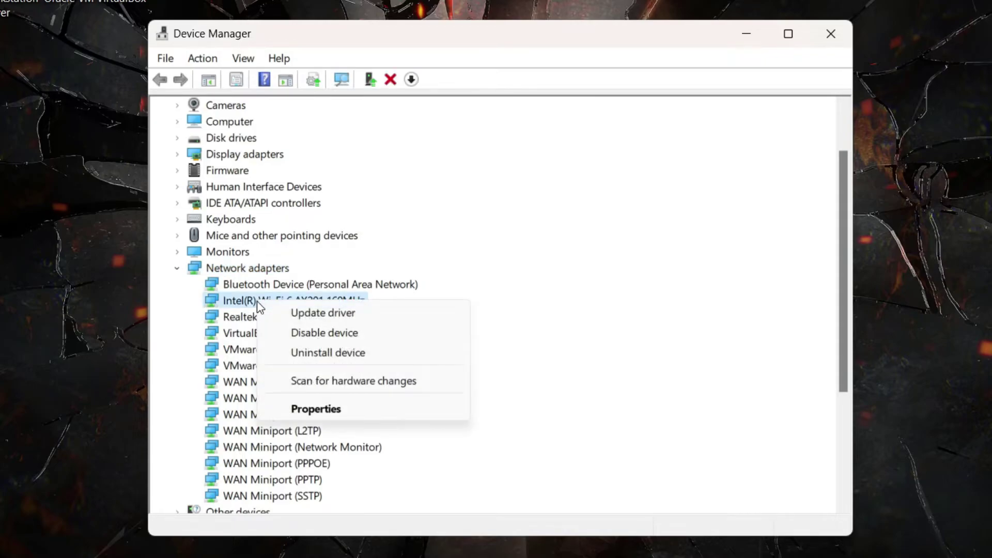
Search automatically for an Intel Wi-Fi 6 AX201 driver update, then check Windows Update
left_click(341, 313)
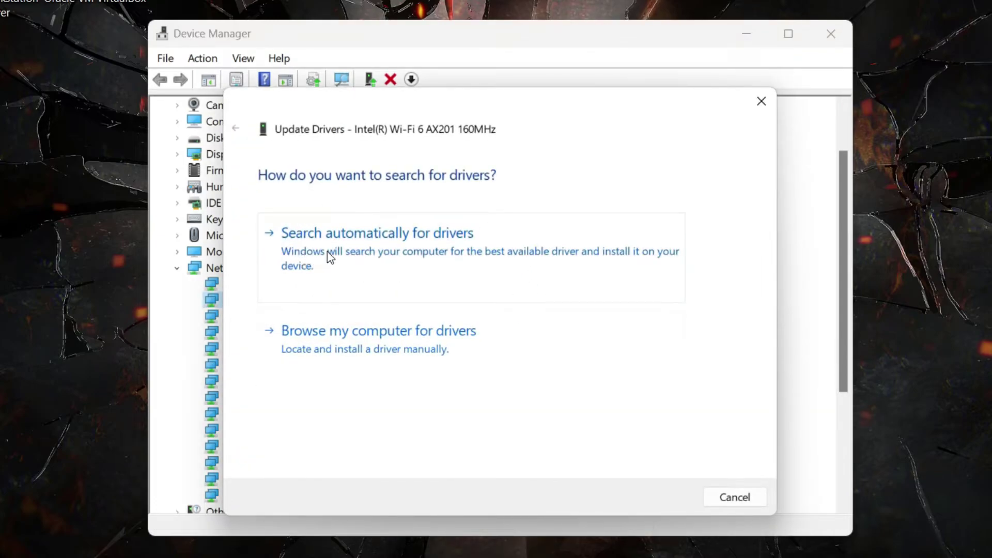
left_click(366, 258)
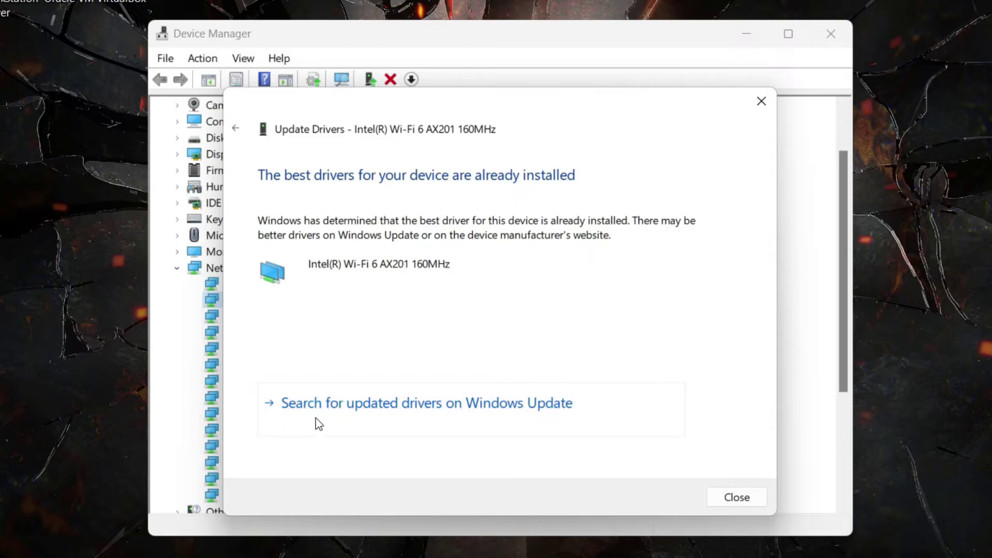
left_click(547, 416)
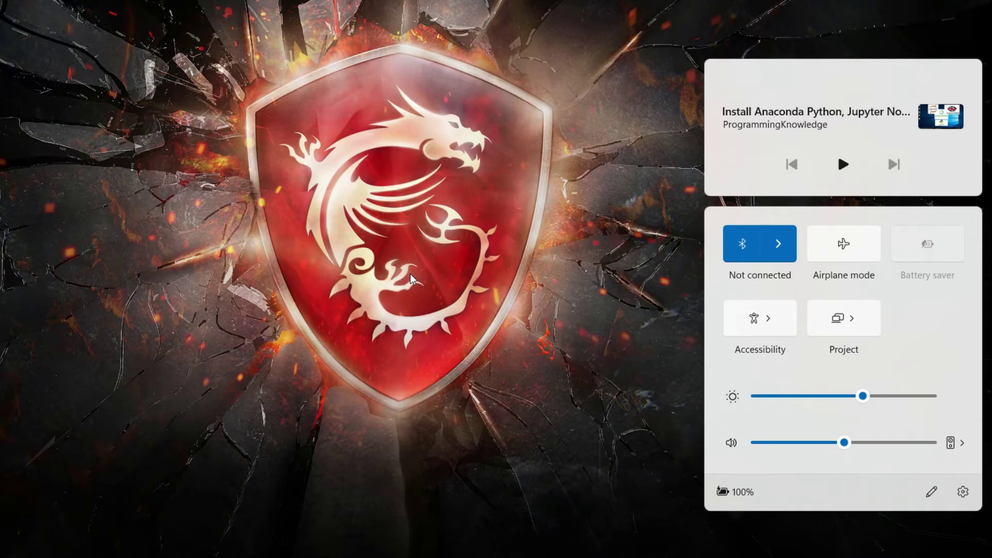
Search 'network reset' from Start and confirm Reset now, scheduling a shutdown in 5 minutes
left_click(410, 274)
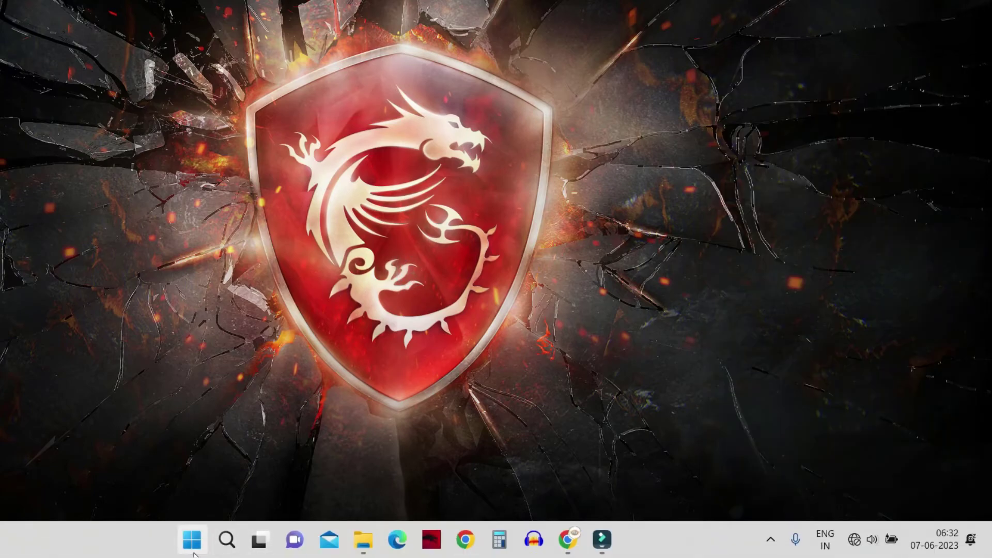
left_click(193, 540)
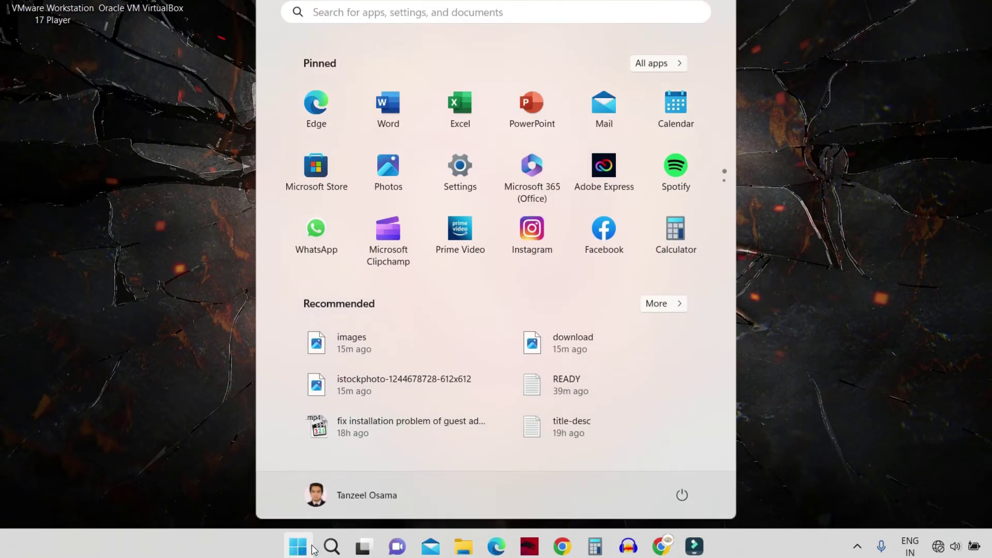
type("netw")
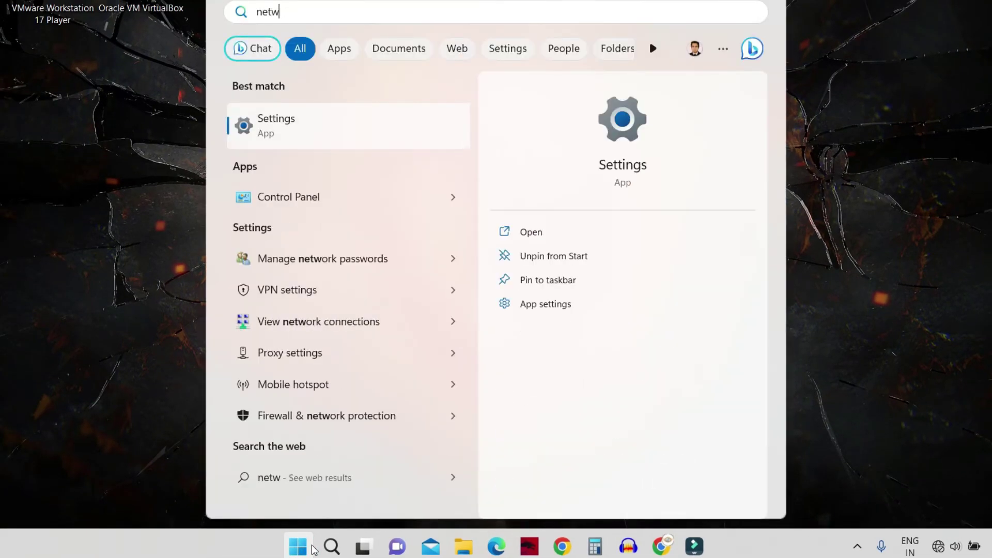
type("ork reset")
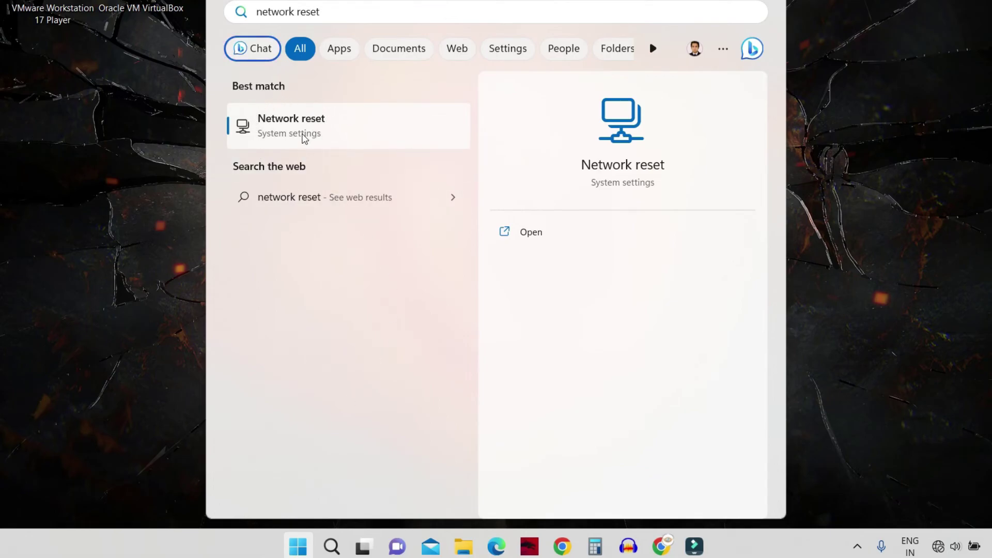
left_click(354, 131)
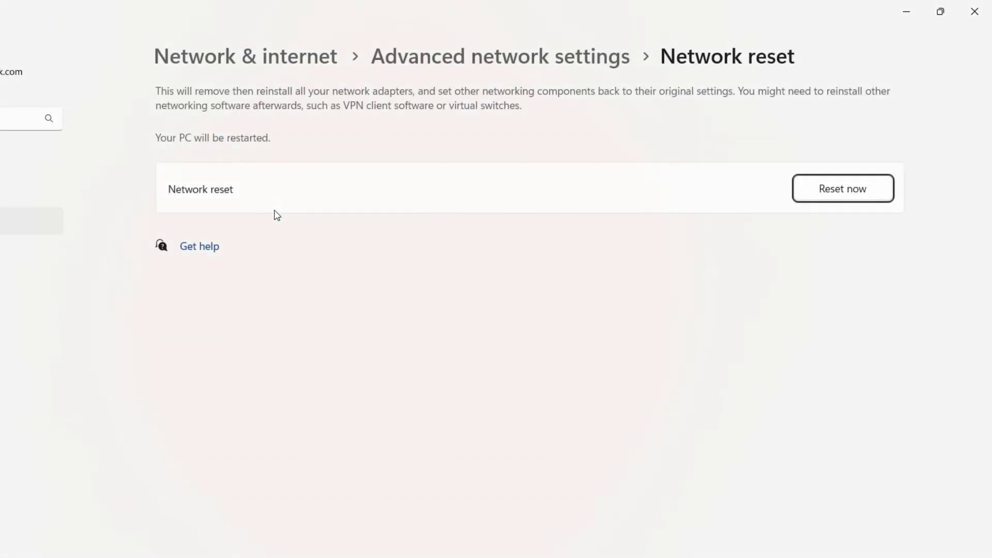
left_click(838, 202)
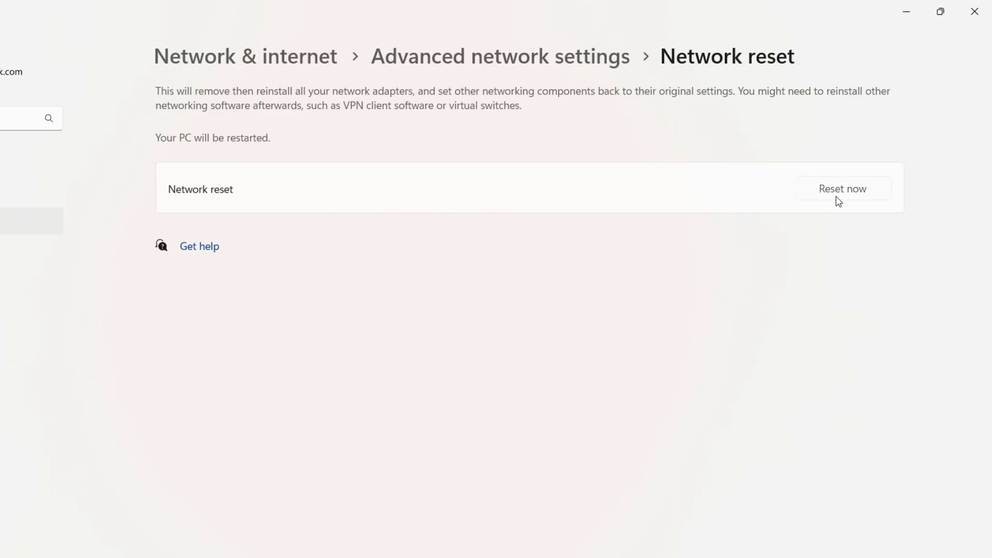
left_click(352, 380)
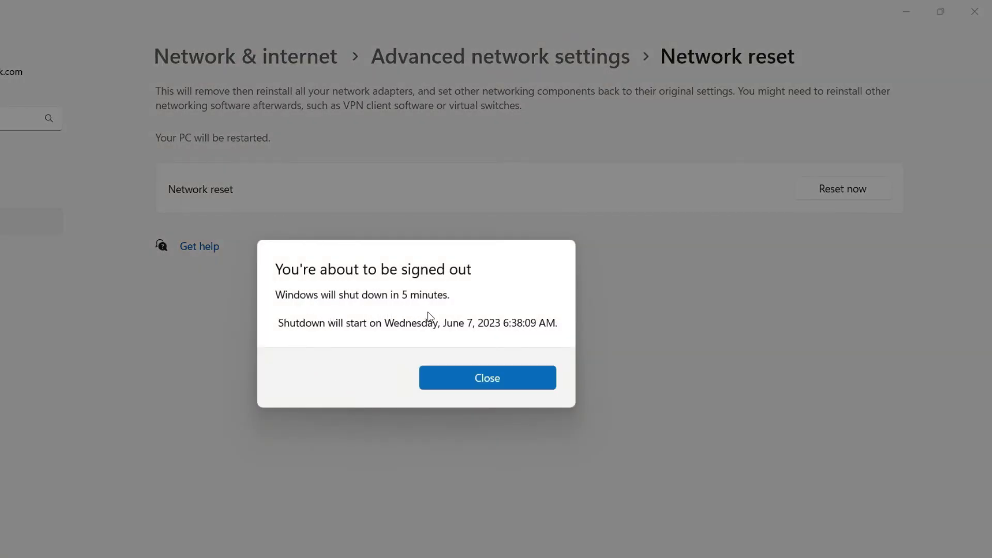
Close the sign-out notice and verify quick settings shows Wi-Fi with networks available
left_click(485, 372)
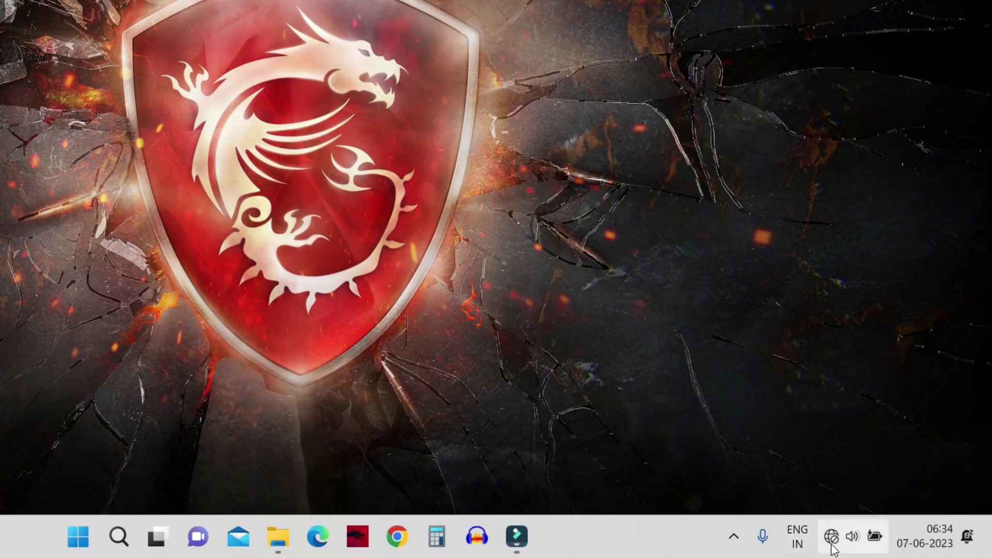
left_click(832, 547)
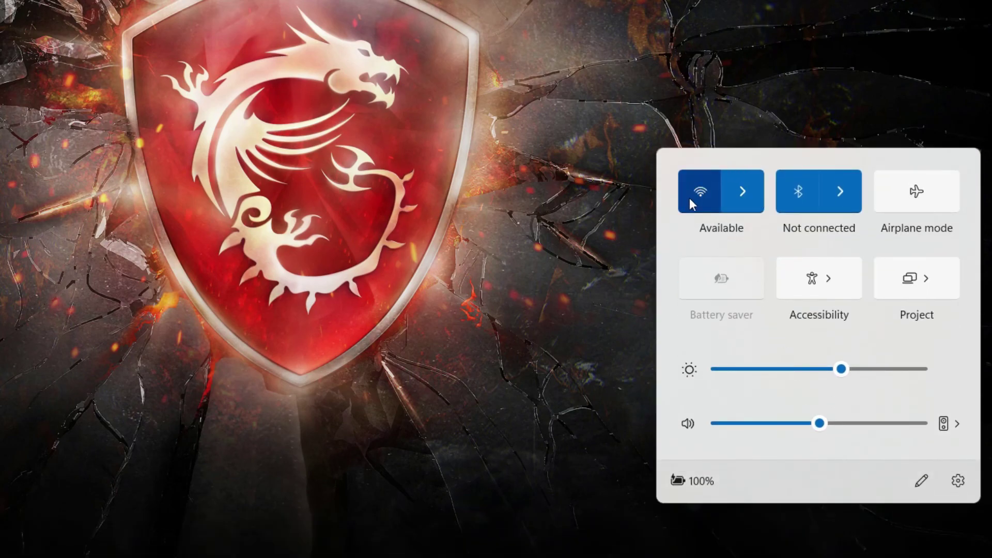